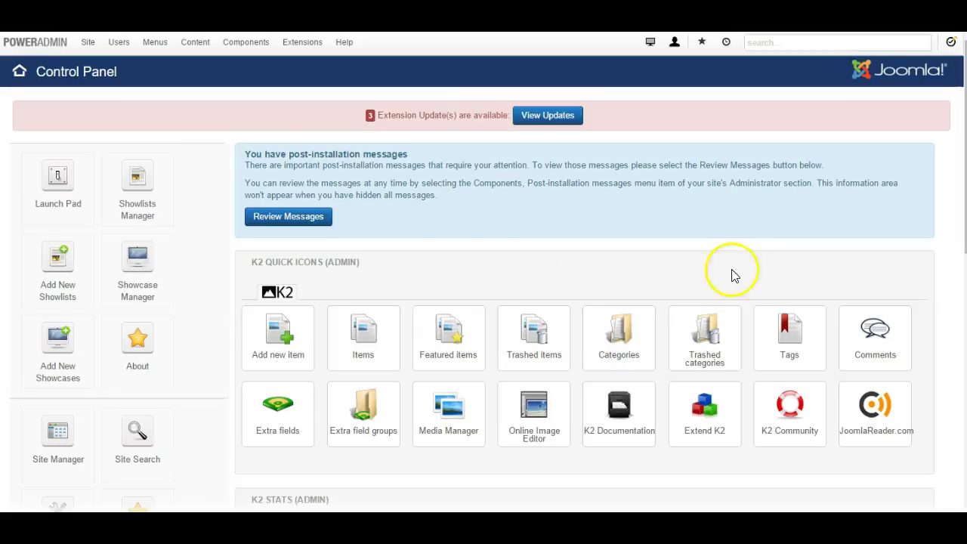
Step: Open the Components menu and bring up the Ignite Gallery entry
{"action": "left_click", "coordinate": [249, 42]}
{"action": "mouse_move", "coordinate": [264, 104]}
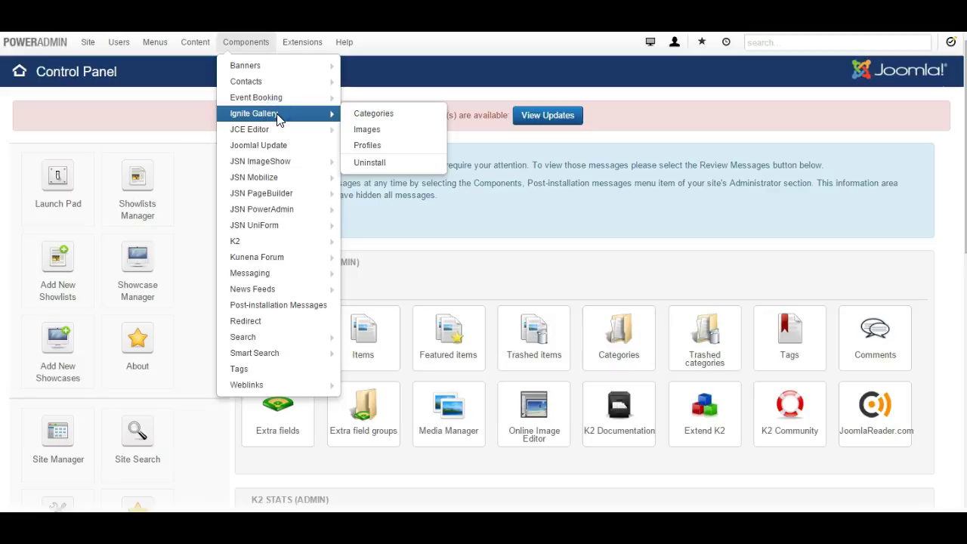
Step: Open the Ignite Gallery categories list to reach Main Gallery's Manage Images page
{"action": "left_click", "coordinate": [399, 117]}
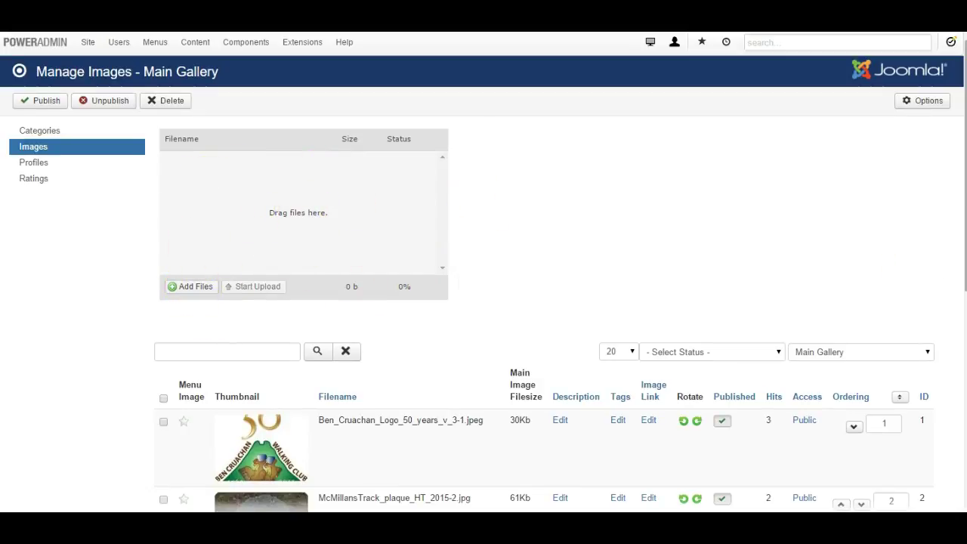
{"action": "key", "text": "alt+Tab"}
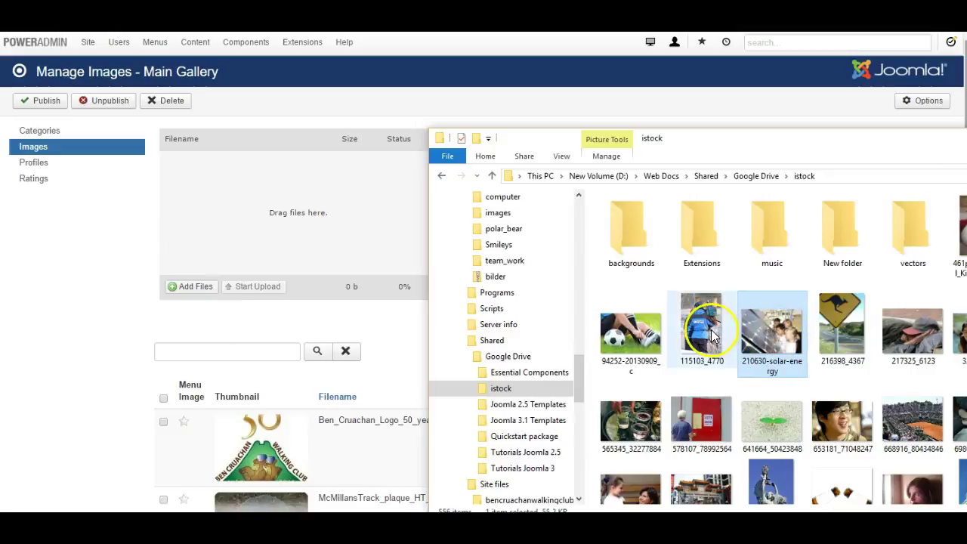
{"action": "left_click", "coordinate": [622, 347]}
{"action": "left_click_drag", "start_coordinate": [646, 343], "coordinate": [304, 219]}
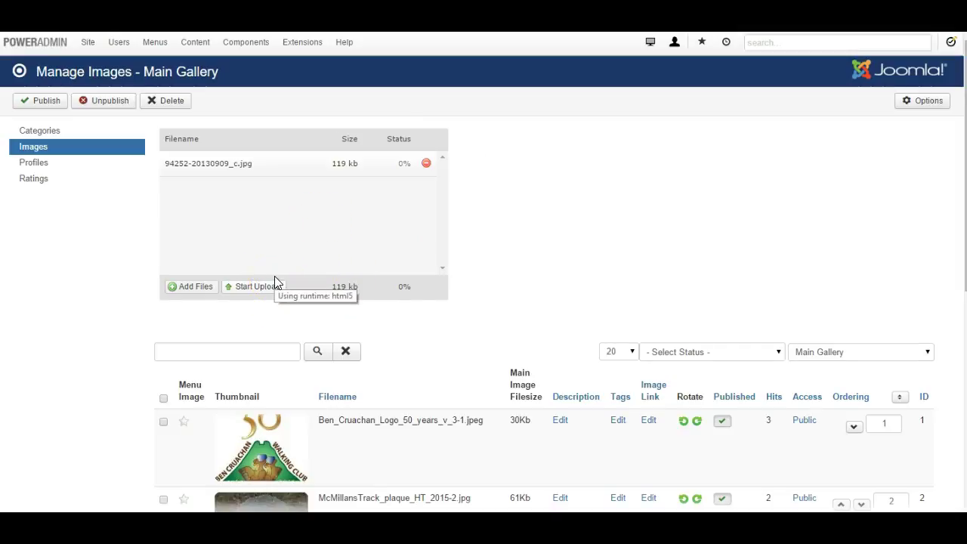
{"action": "left_click", "coordinate": [293, 281]}
{"action": "left_click", "coordinate": [255, 293]}
{"action": "left_click", "coordinate": [259, 292]}
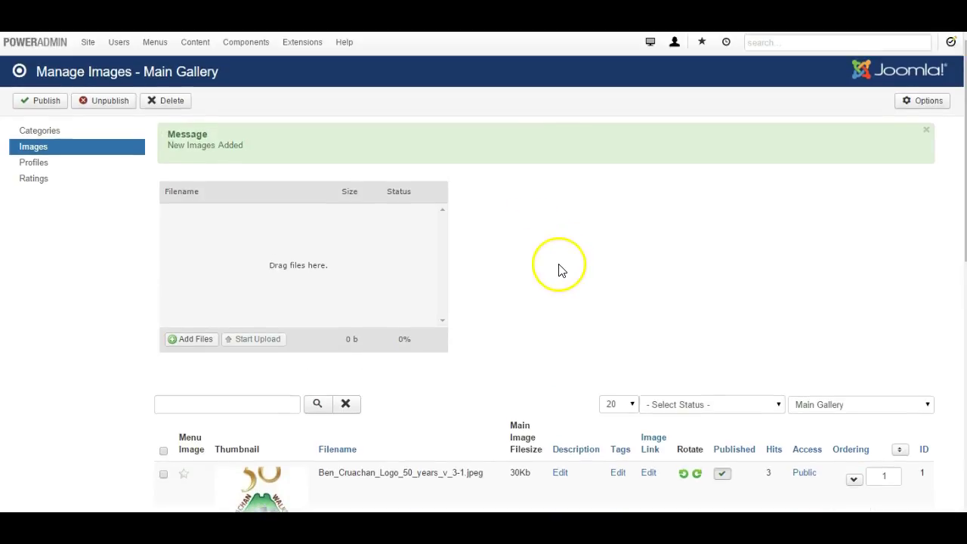
{"action": "scroll", "coordinate": [557, 270], "scroll_direction": "down", "scroll_amount": 2}
{"action": "scroll", "coordinate": [487, 249], "scroll_direction": "down", "scroll_amount": 5}
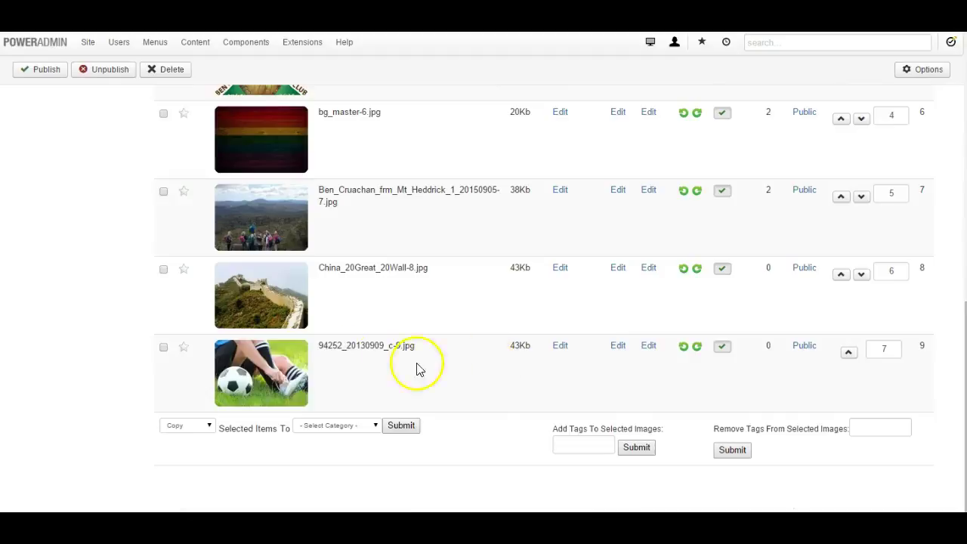
{"action": "scroll", "coordinate": [453, 359], "scroll_direction": "up", "scroll_amount": 5}
{"action": "scroll", "coordinate": [474, 353], "scroll_direction": "up", "scroll_amount": 2}
{"action": "scroll", "coordinate": [591, 410], "scroll_direction": "down", "scroll_amount": 2}
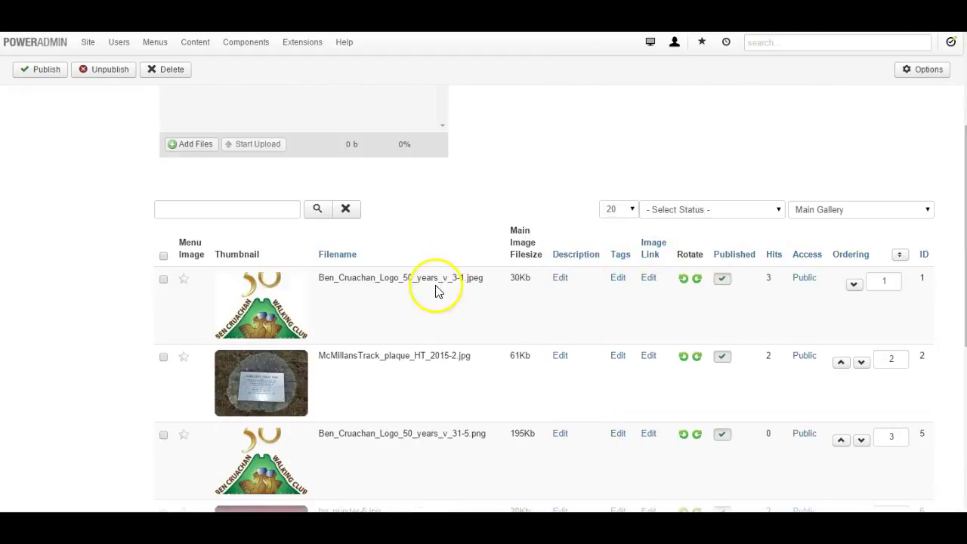
{"action": "scroll", "coordinate": [519, 321], "scroll_direction": "down", "scroll_amount": 4}
{"action": "scroll", "coordinate": [519, 327], "scroll_direction": "down", "scroll_amount": 1}
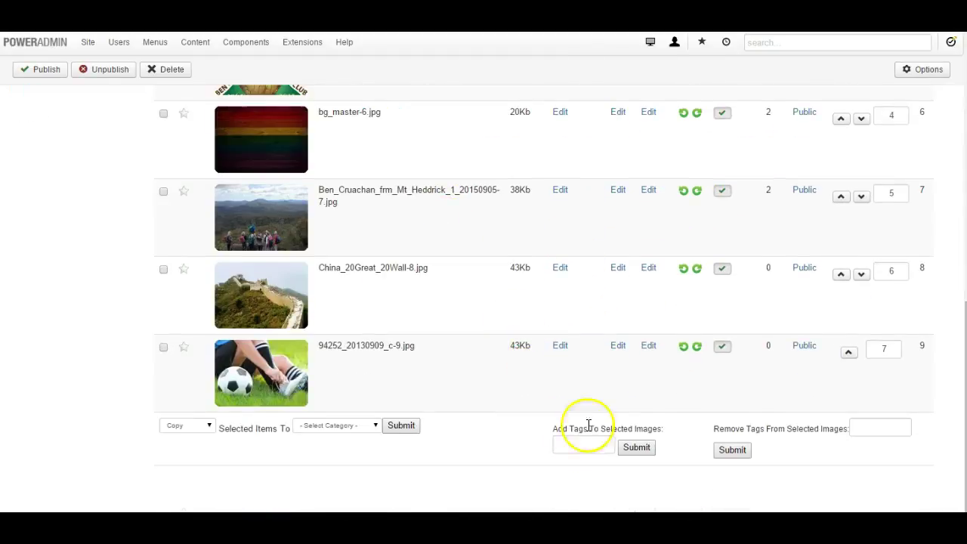
{"action": "left_click", "coordinate": [558, 347]}
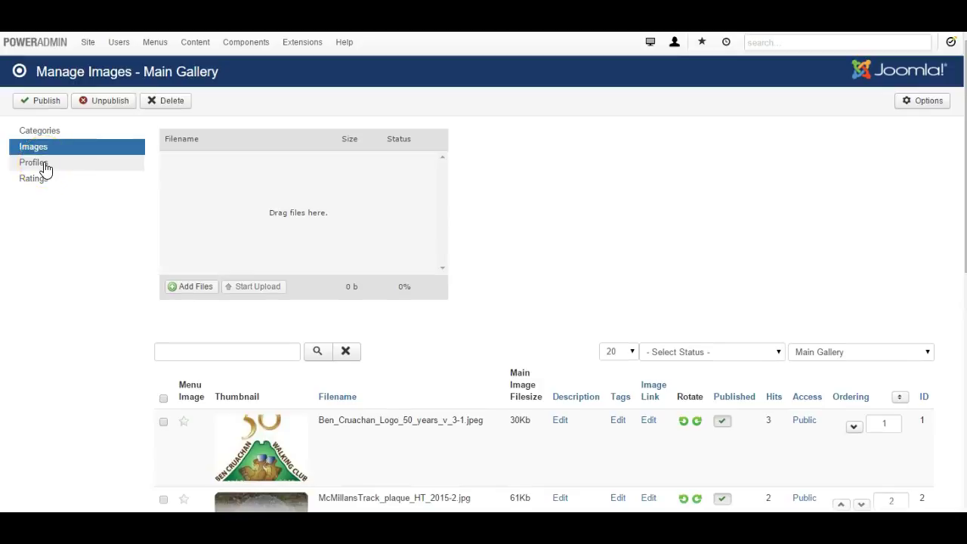
Step: Review the Gallery profile's General and Main Thumbnails settings, then cancel without saving
{"action": "left_click", "coordinate": [43, 164]}
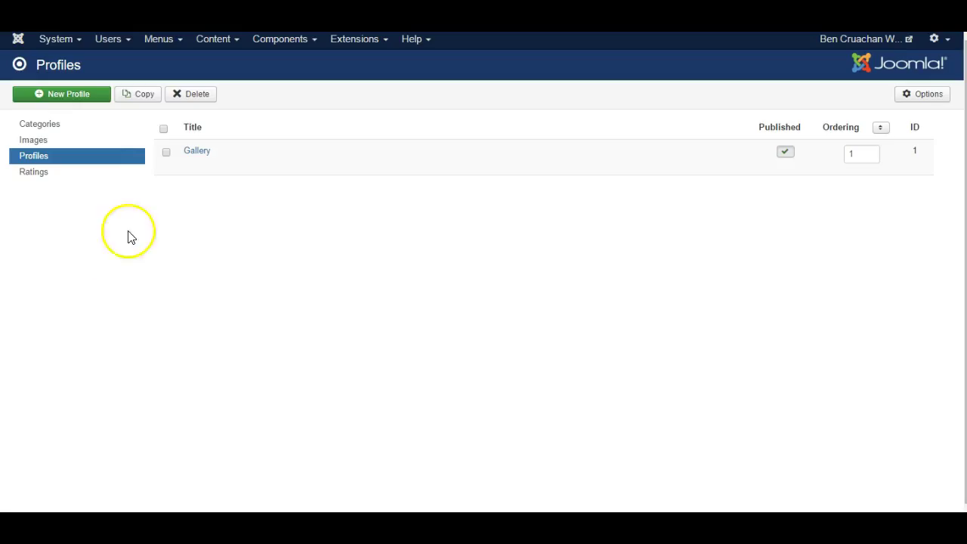
{"action": "left_click", "coordinate": [197, 157]}
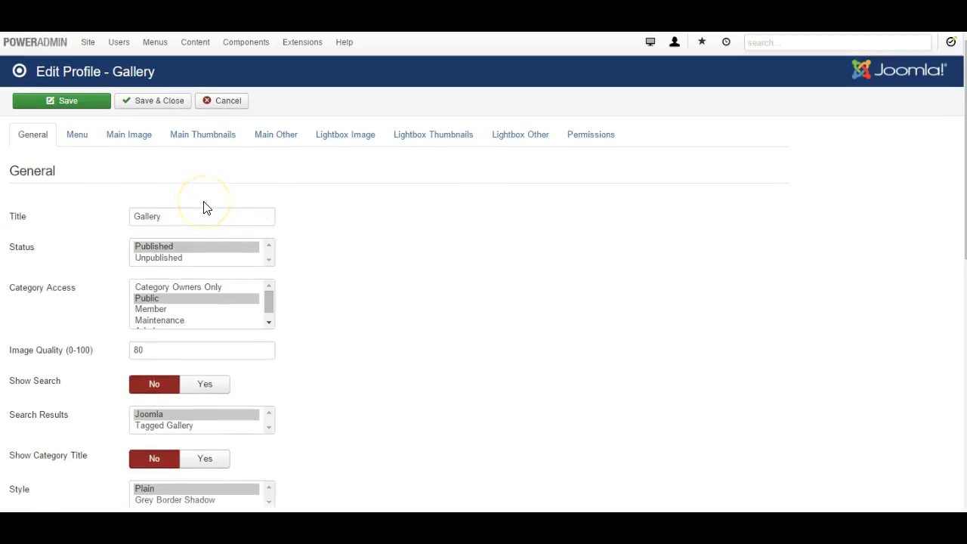
{"action": "scroll", "coordinate": [394, 314], "scroll_direction": "down", "scroll_amount": 4}
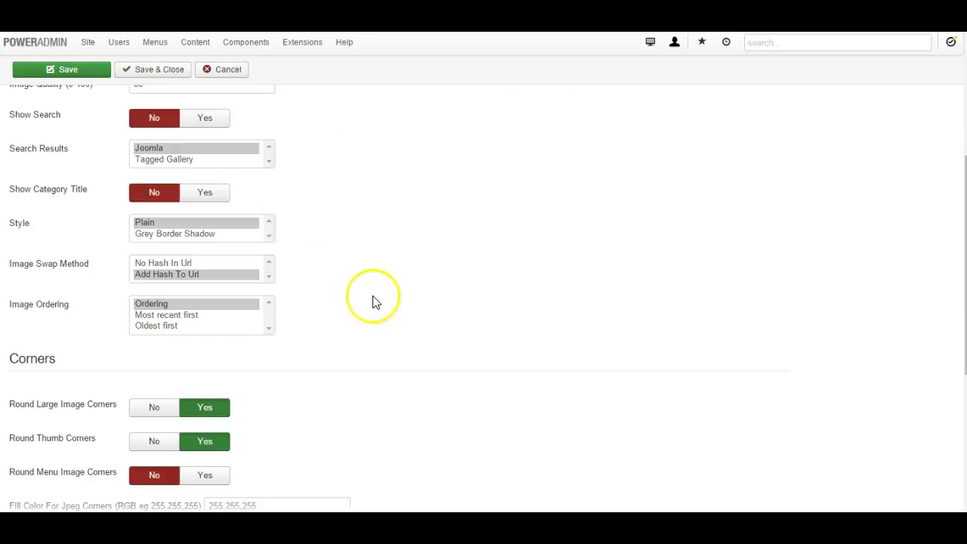
{"action": "scroll", "coordinate": [375, 346], "scroll_direction": "down", "scroll_amount": 2}
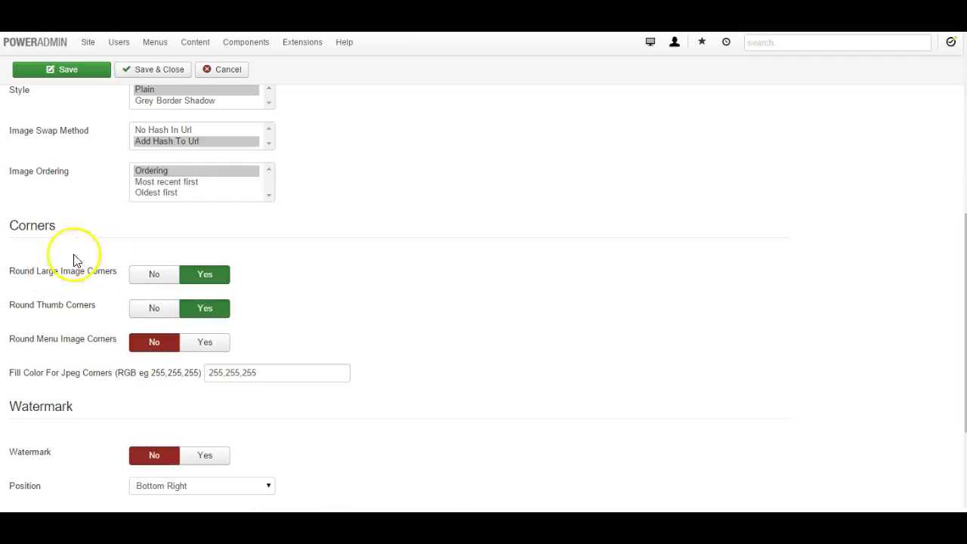
{"action": "scroll", "coordinate": [423, 374], "scroll_direction": "up", "scroll_amount": 6}
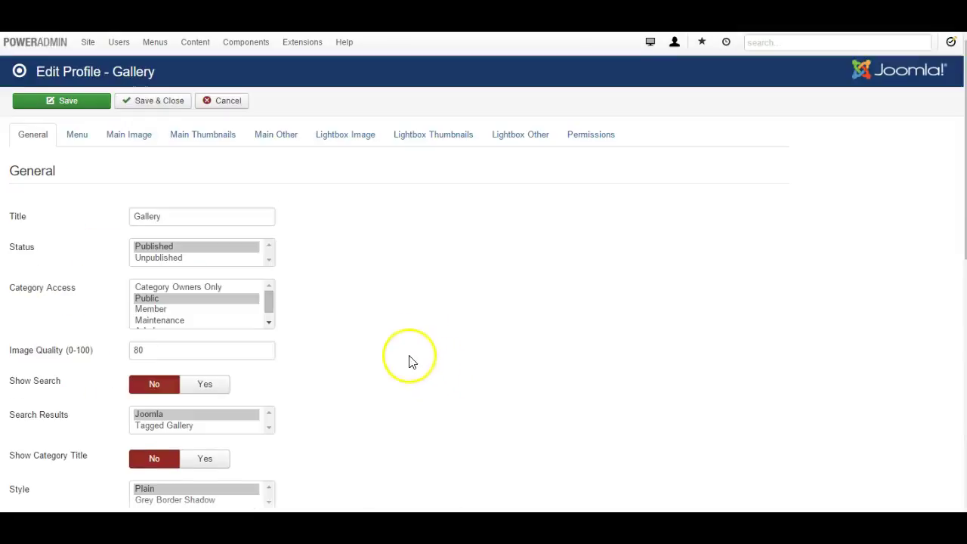
{"action": "left_click", "coordinate": [200, 140]}
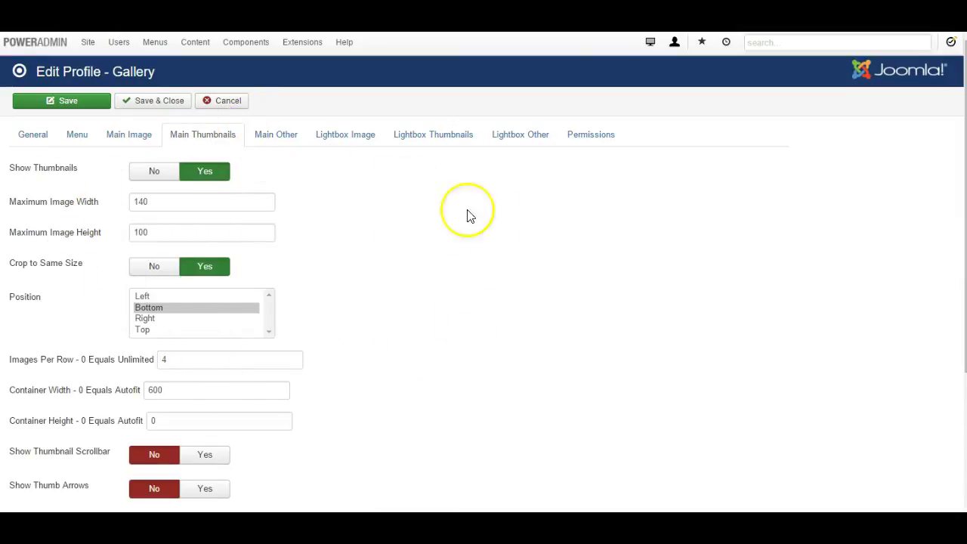
{"action": "left_click", "coordinate": [228, 102]}
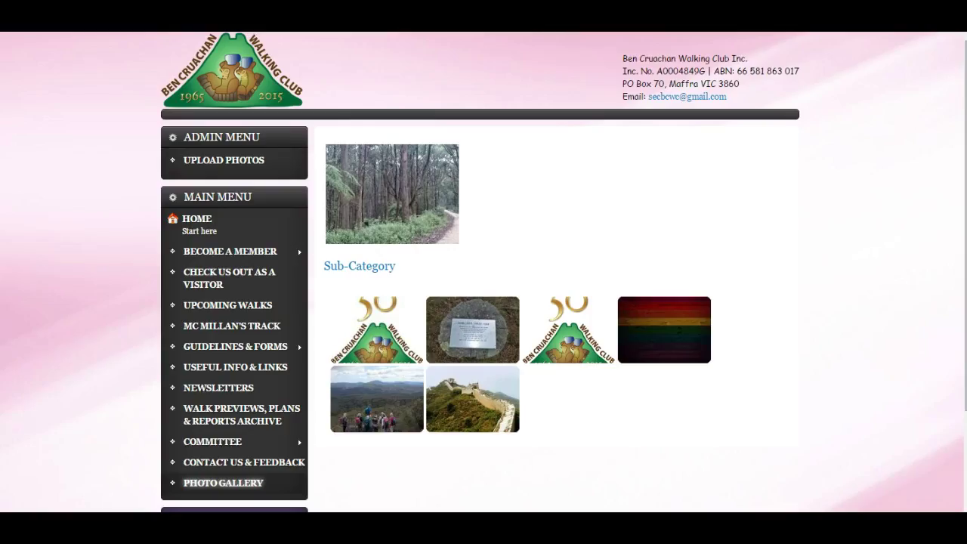
Step: Reload the gallery page, preview the soccer photo enlarged, then open the Sub-Category album
{"action": "scroll", "coordinate": [514, 152], "scroll_direction": "down", "scroll_amount": 3}
{"action": "scroll", "coordinate": [487, 113], "scroll_direction": "up", "scroll_amount": 3}
{"action": "key", "text": "F5"}
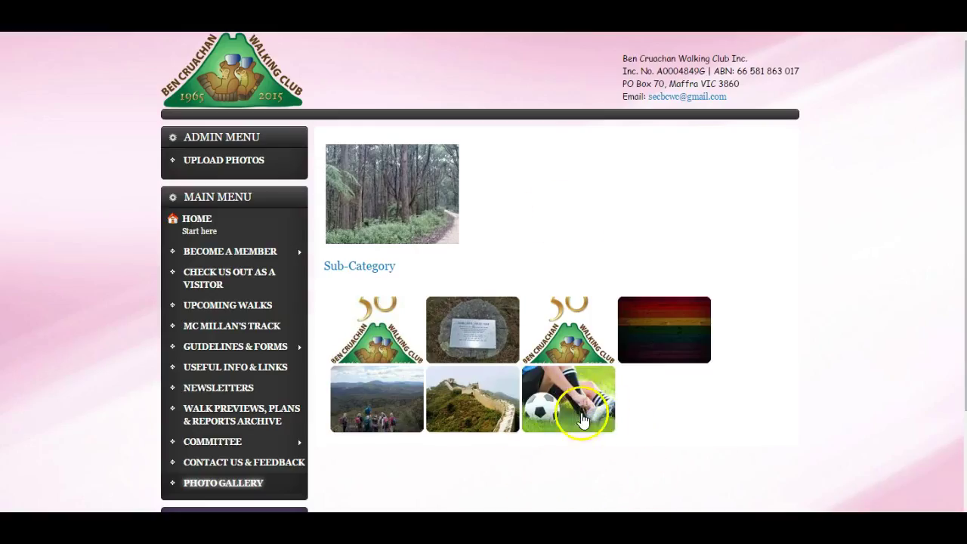
{"action": "left_click", "coordinate": [574, 408]}
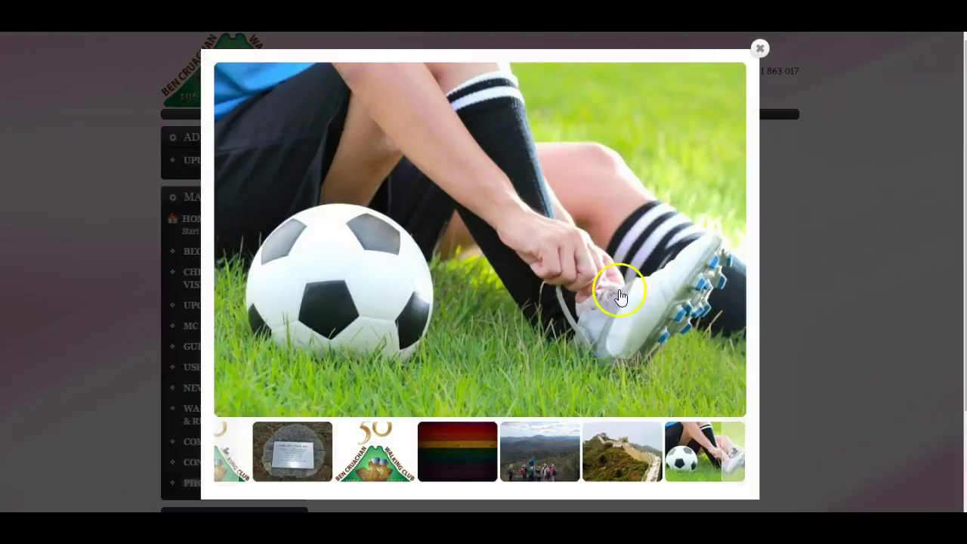
{"action": "left_click", "coordinate": [760, 49]}
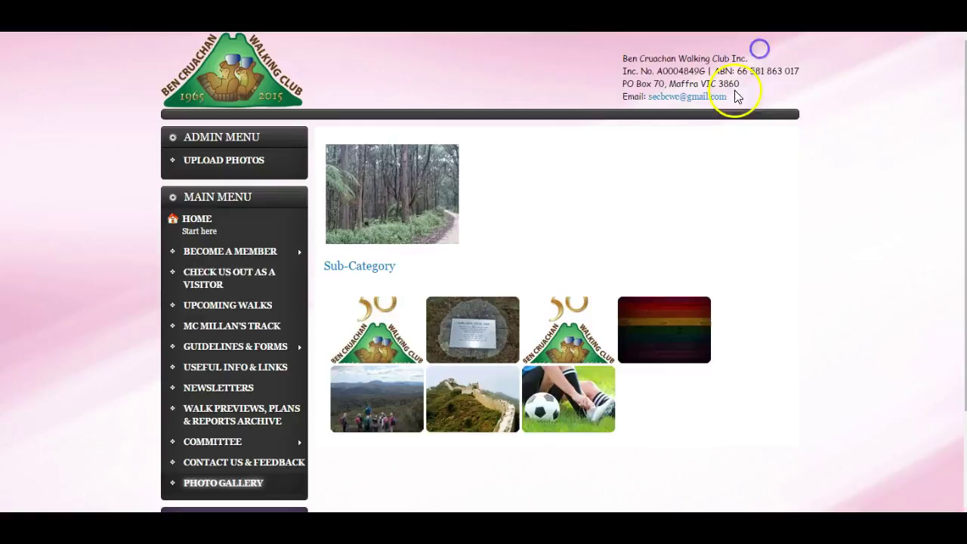
{"action": "left_click", "coordinate": [390, 191]}
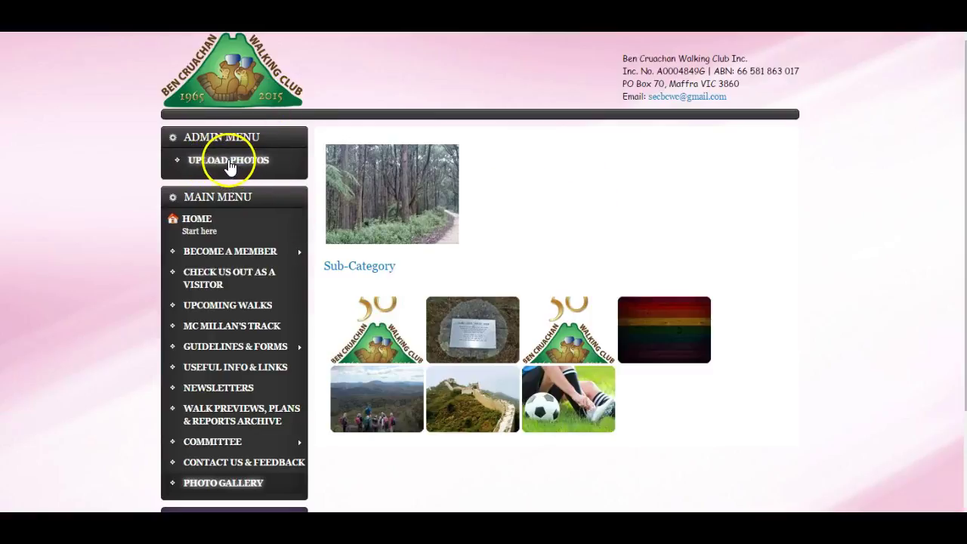
Step: Open Sub-Category's Manage Images page, queue 115103_4770.jpg, then remove it from the queue
{"action": "left_click", "coordinate": [270, 167]}
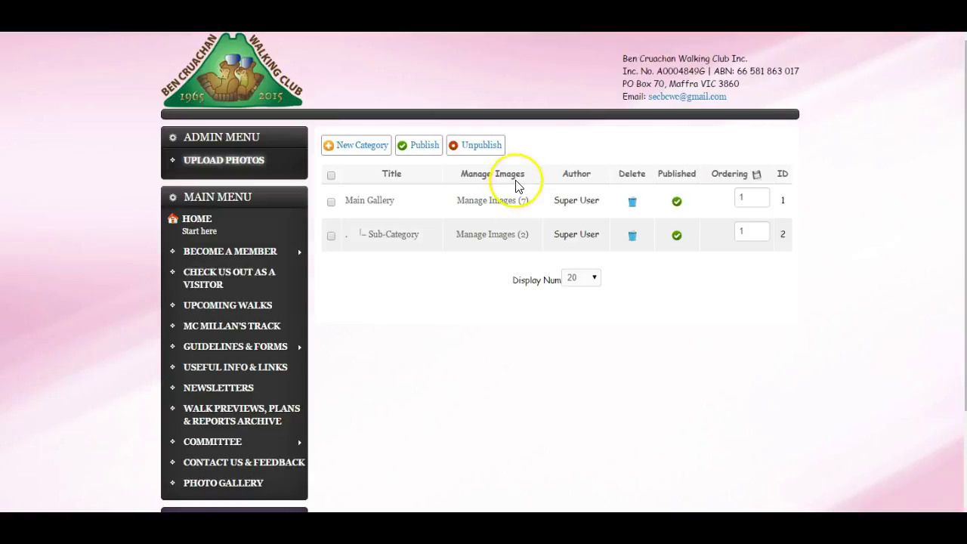
{"action": "left_click", "coordinate": [488, 239]}
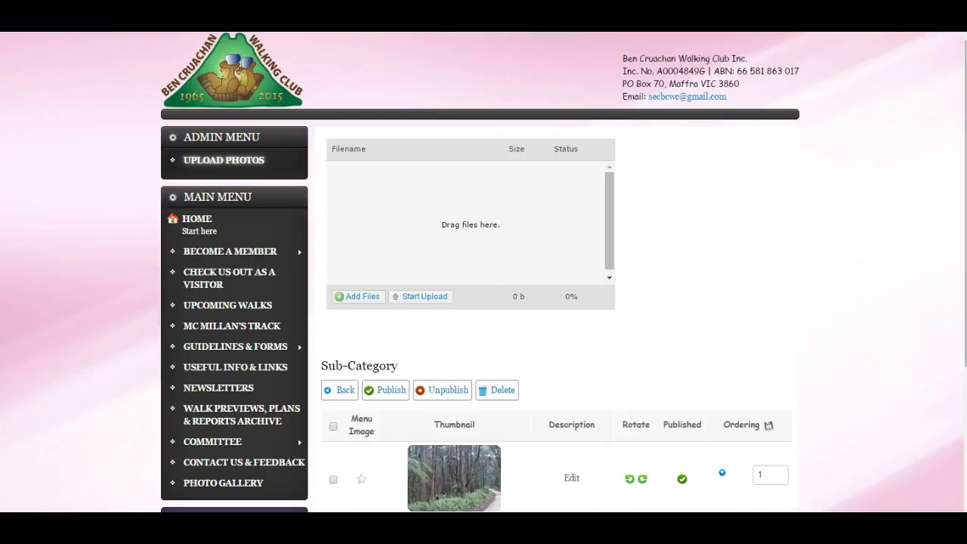
{"action": "key", "text": "alt+Tab"}
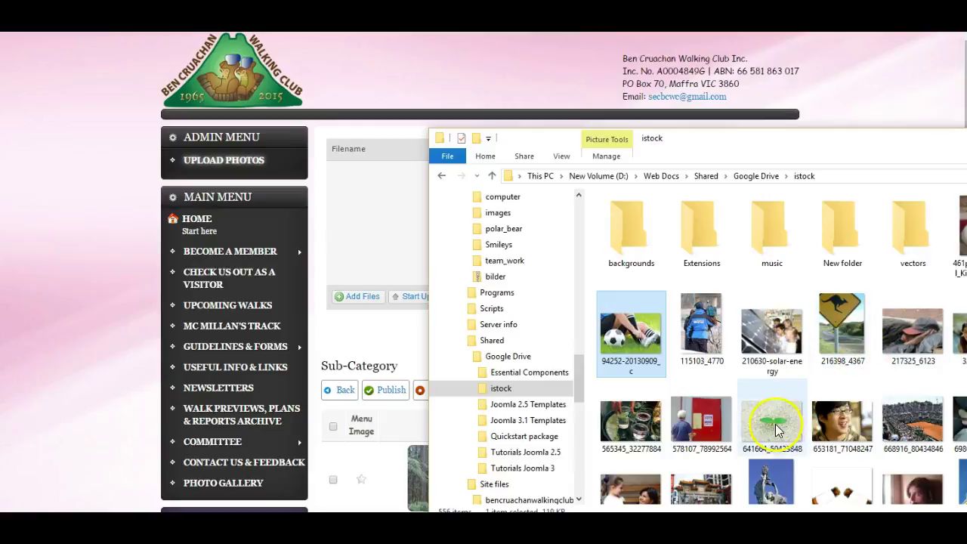
{"action": "left_click", "coordinate": [705, 348]}
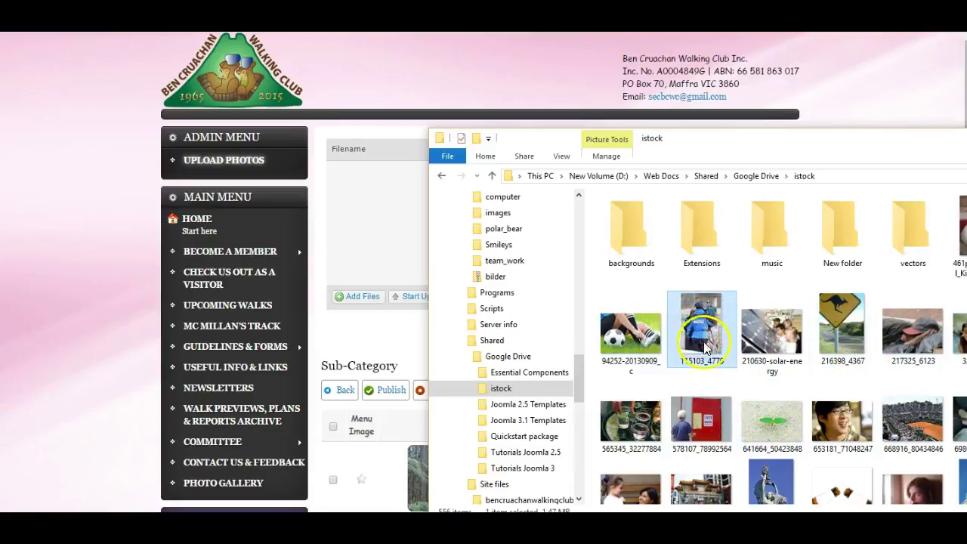
{"action": "left_click_drag", "start_coordinate": [705, 332], "coordinate": [382, 246]}
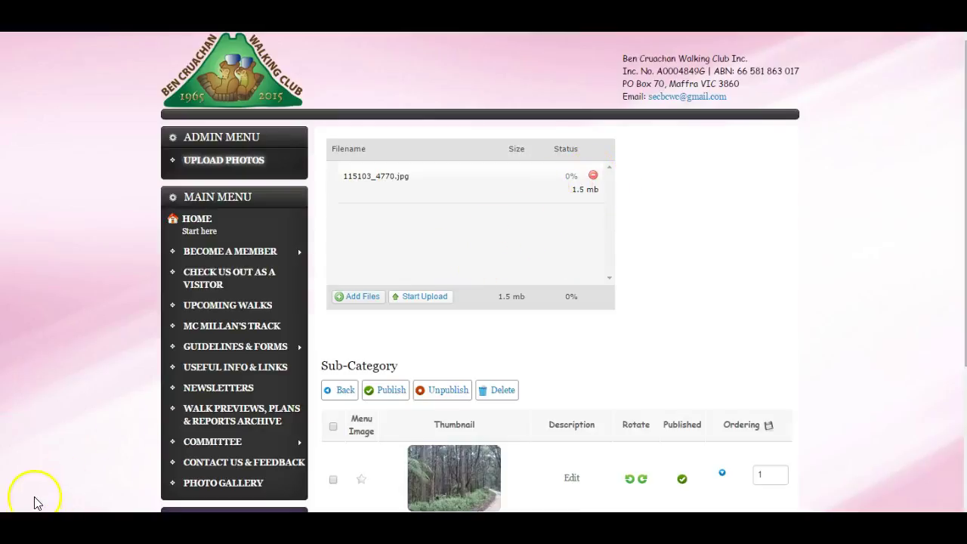
{"action": "left_click", "coordinate": [592, 176]}
Step: Drag the kitten photo from Explorer into the upload box and upload it
{"action": "key", "text": "alt+Tab"}
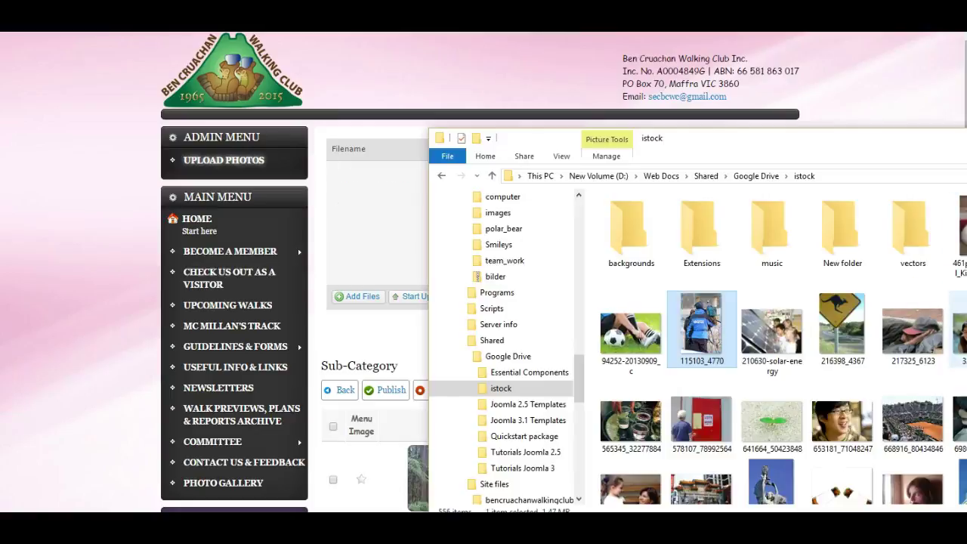
{"action": "left_click_drag", "start_coordinate": [958, 234], "coordinate": [371, 229]}
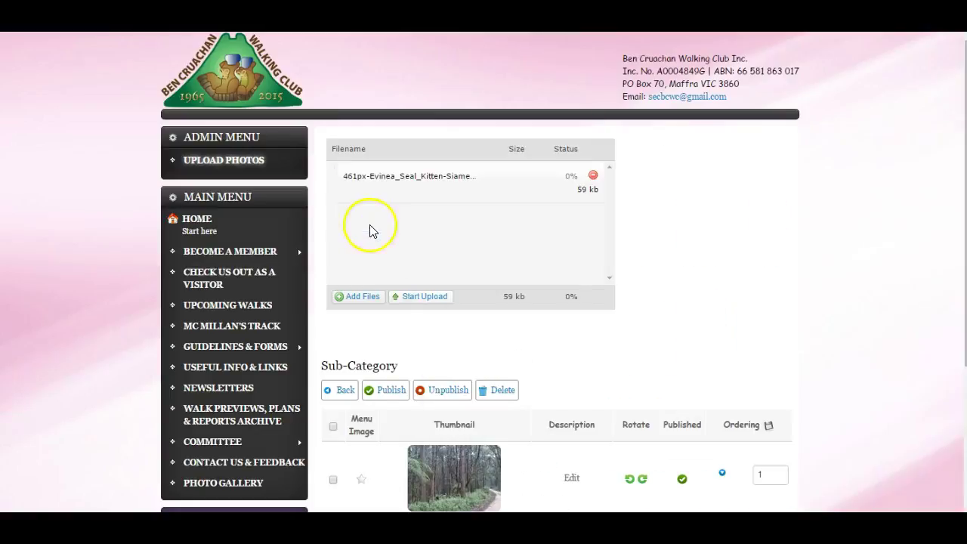
{"action": "left_click", "coordinate": [412, 297]}
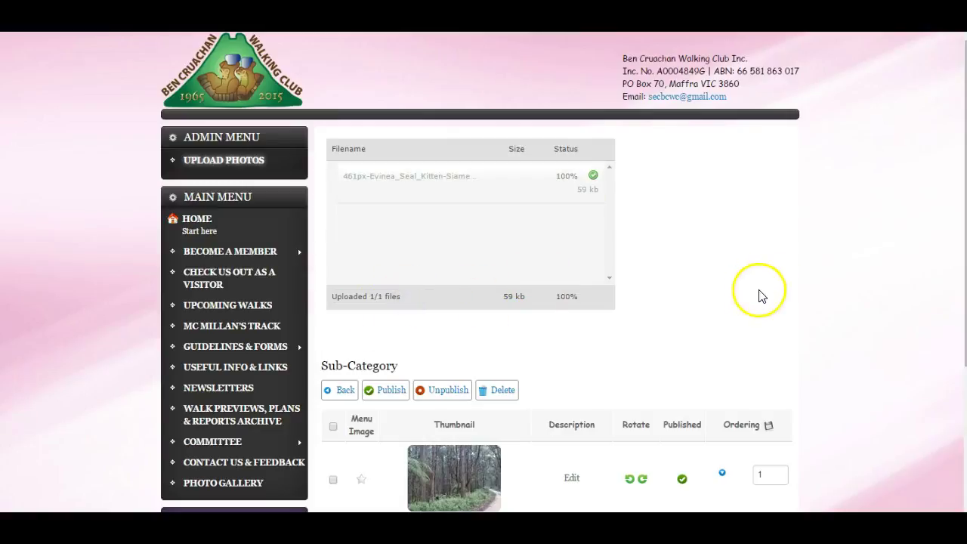
{"action": "scroll", "coordinate": [687, 291], "scroll_direction": "down", "scroll_amount": 5}
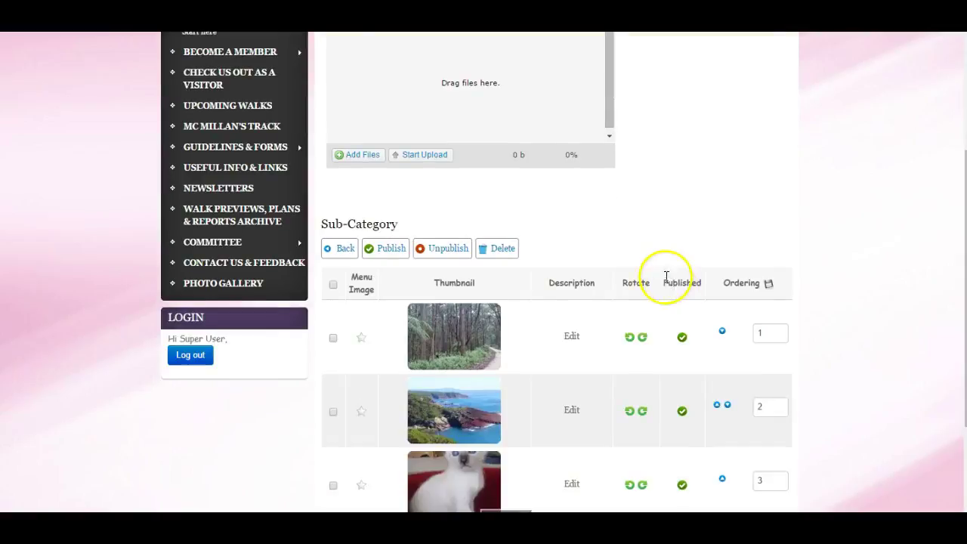
{"action": "scroll", "coordinate": [605, 270], "scroll_direction": "up", "scroll_amount": 5}
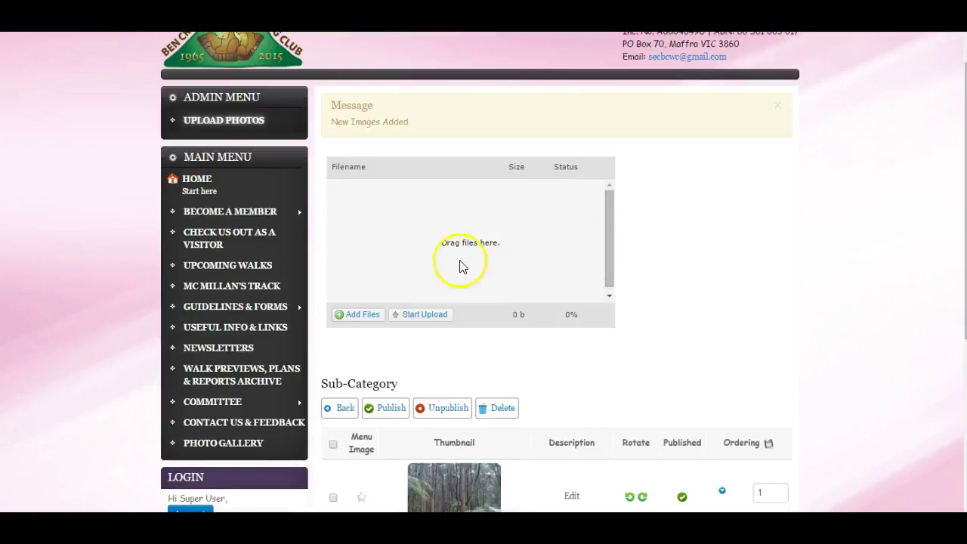
{"action": "left_click", "coordinate": [422, 253]}
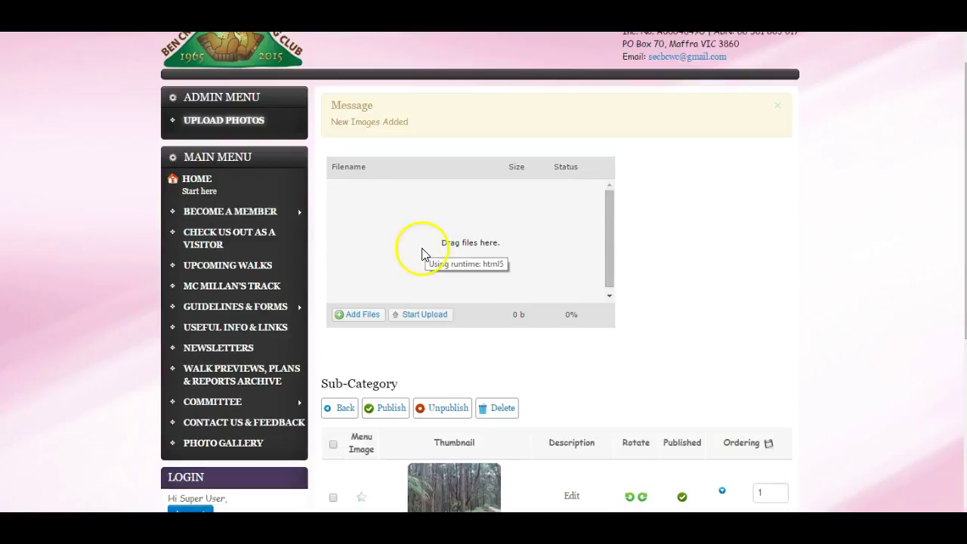